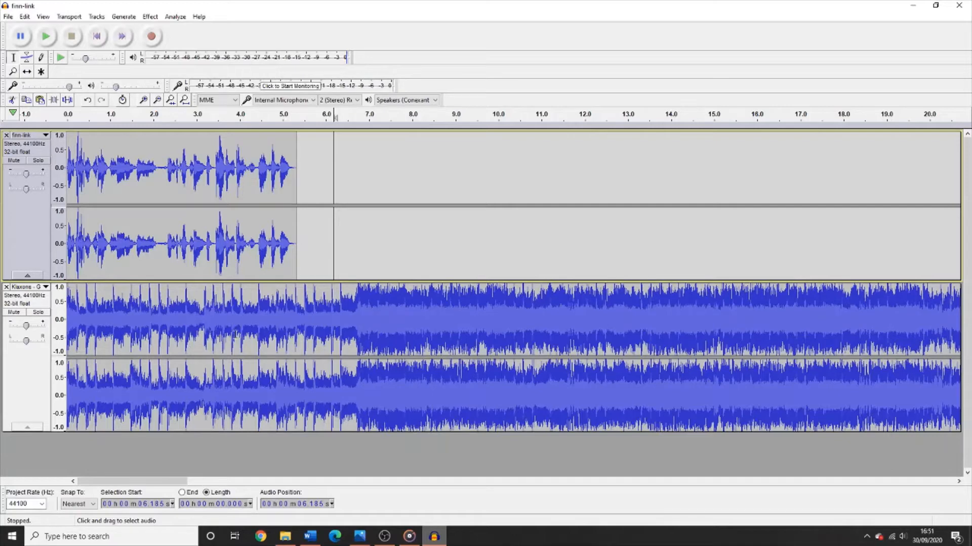
Step: Try Solo and Mute on the fnn-link voice track, then leave it soloed to silence the Klaxons song
left_click(40, 162)
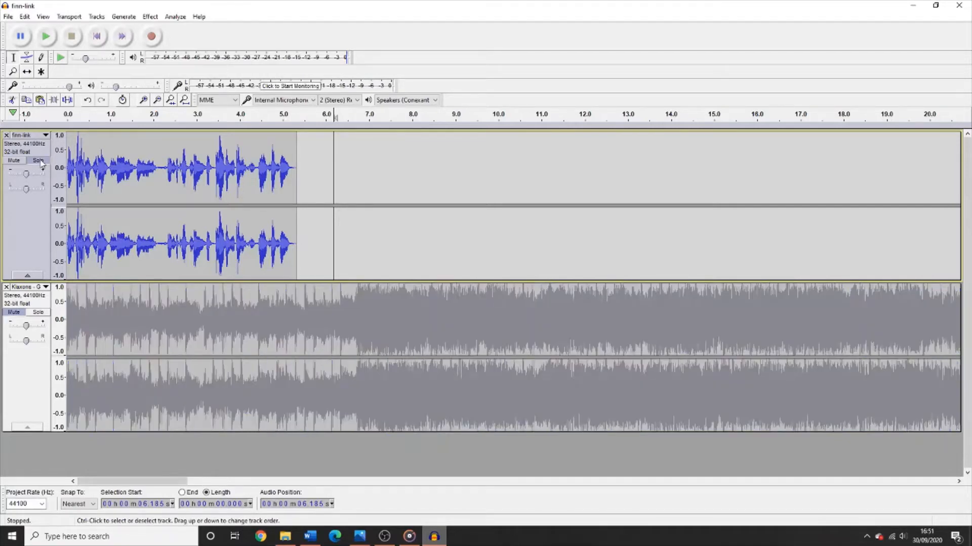
left_click(42, 163)
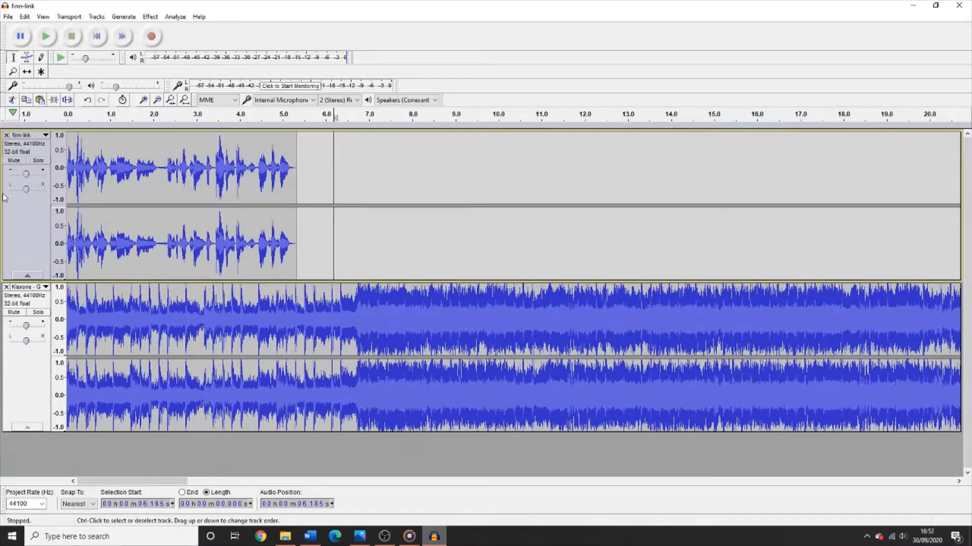
left_click(13, 163)
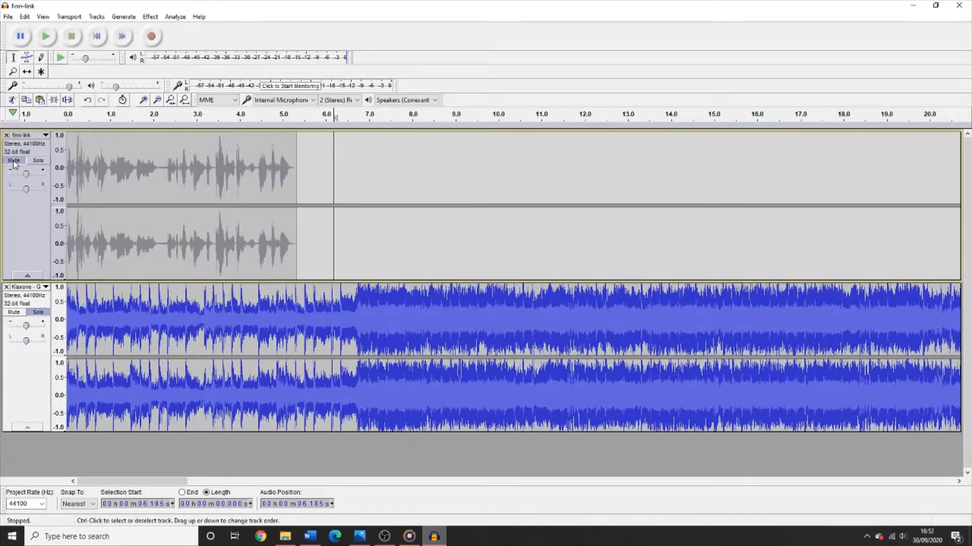
left_click(13, 163)
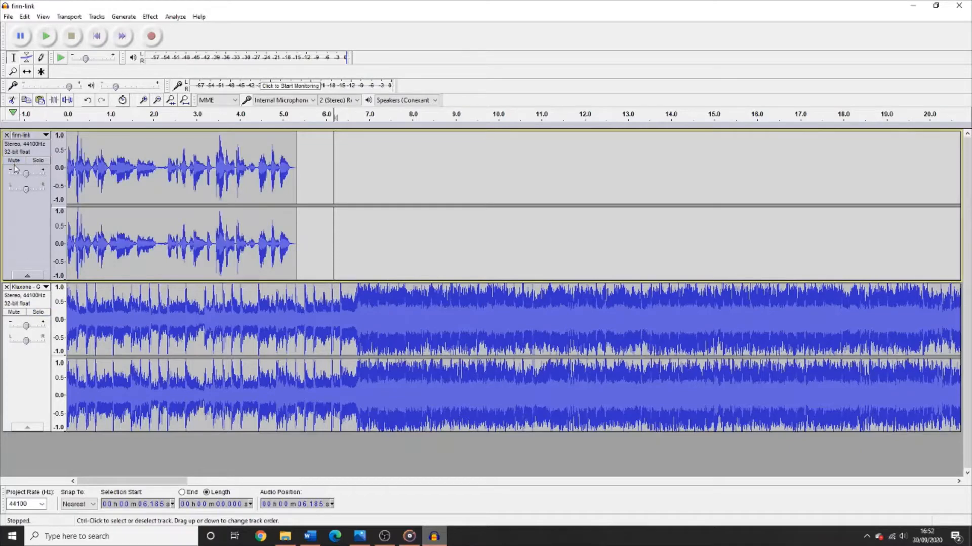
left_click(40, 163)
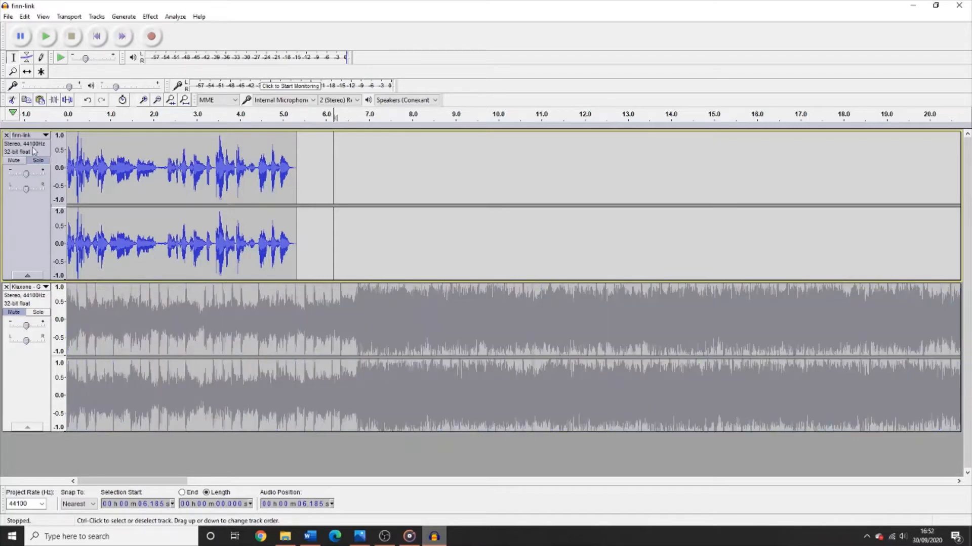
Step: Set the edit point at about 2.18 s in the voice link and play the speech from there
left_click(13, 60)
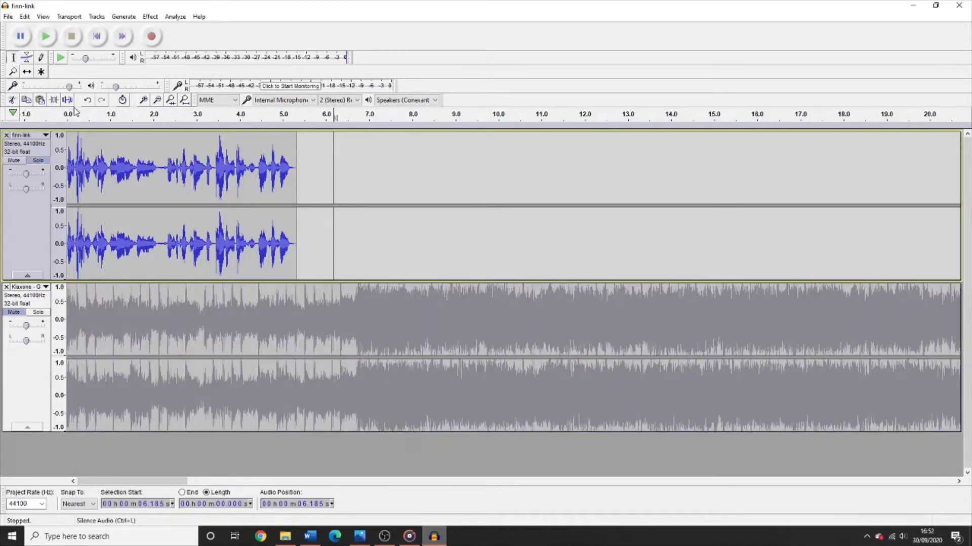
left_click(161, 171)
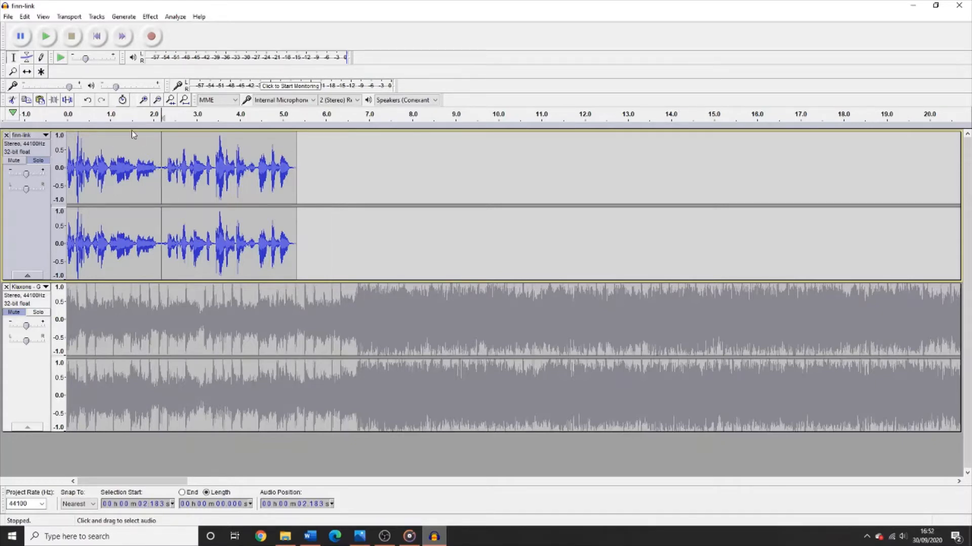
left_click(47, 38)
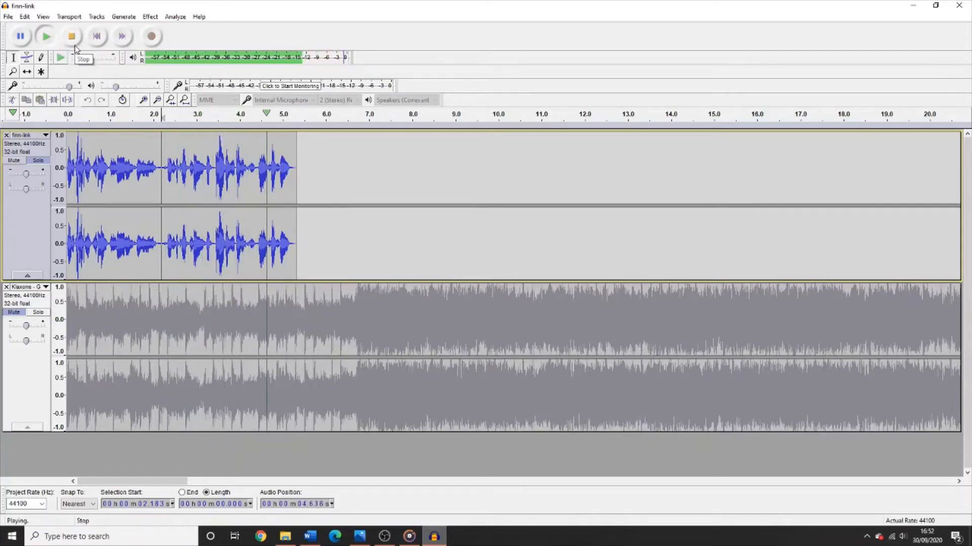
left_click(73, 38)
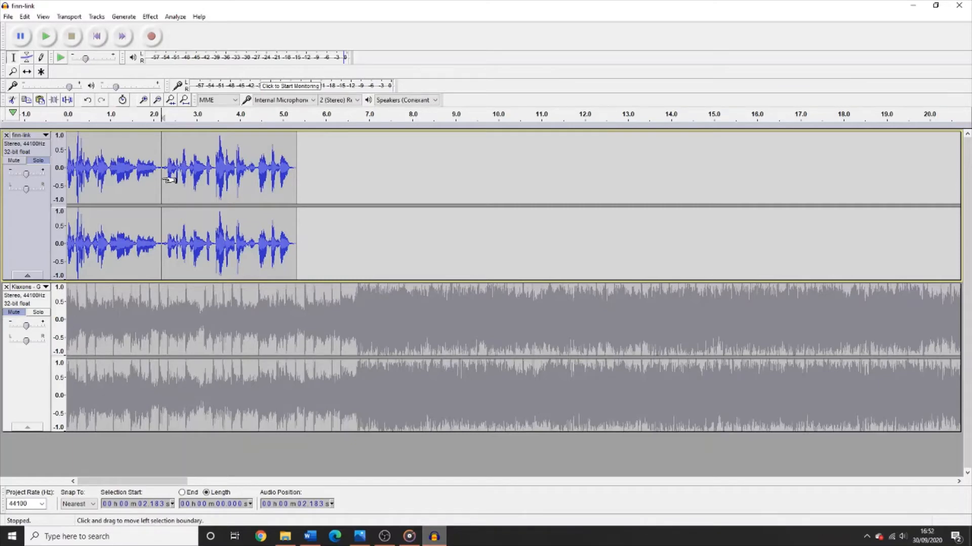
Step: Cut the voice link's speech from 2.18 s to the clip end, keeping its opening words
left_click_drag(168, 180, 276, 192)
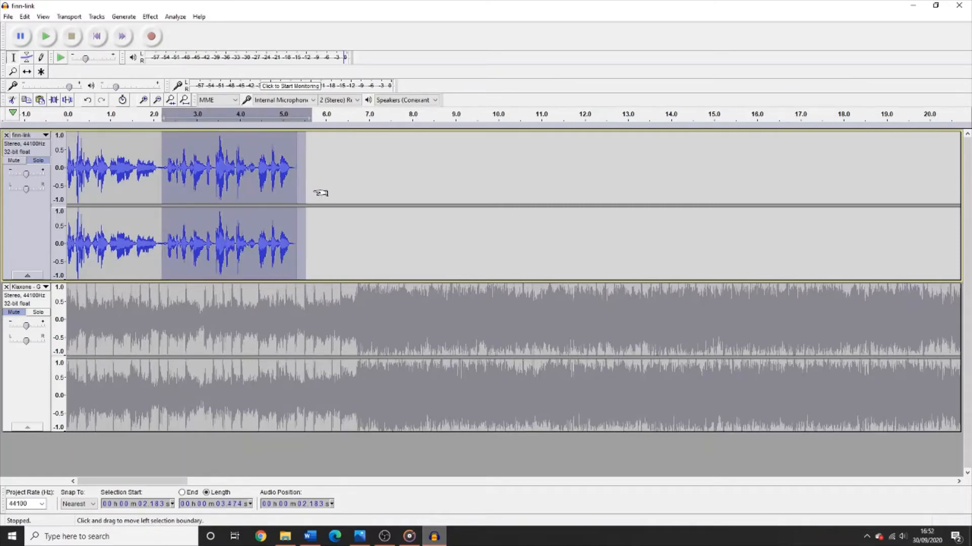
left_click_drag(276, 193, 307, 186)
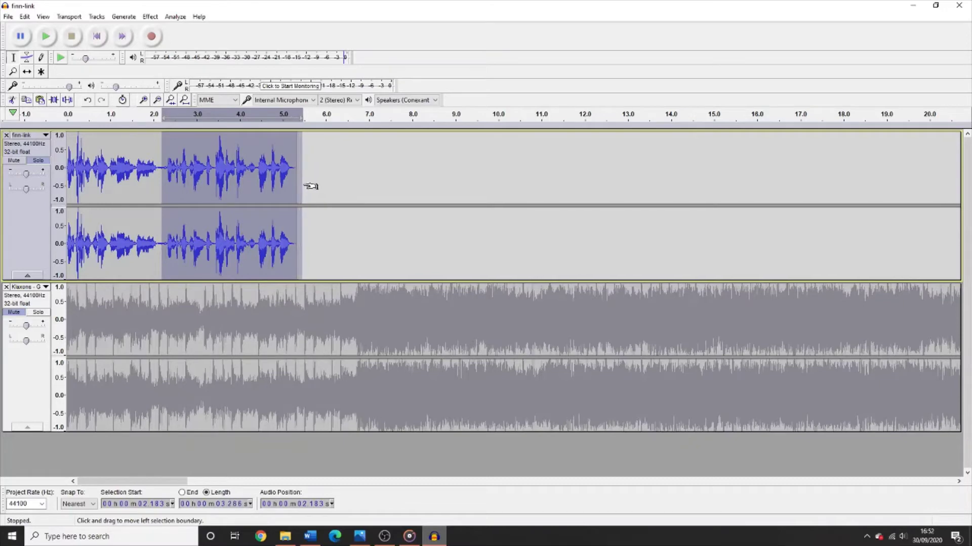
left_click(12, 100)
left_click(152, 161)
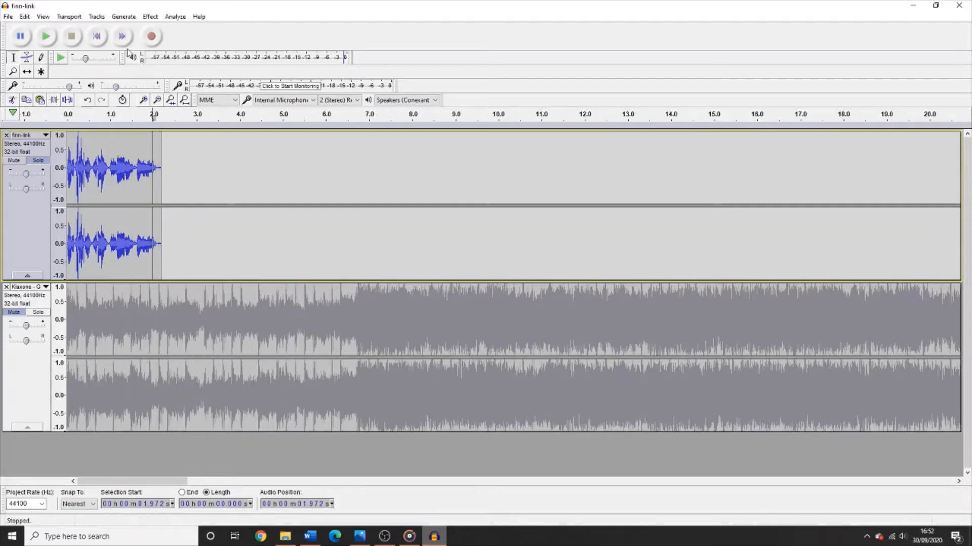
Step: Zoom in on the remaining speech, then back out to the wider timeline
left_click(144, 101)
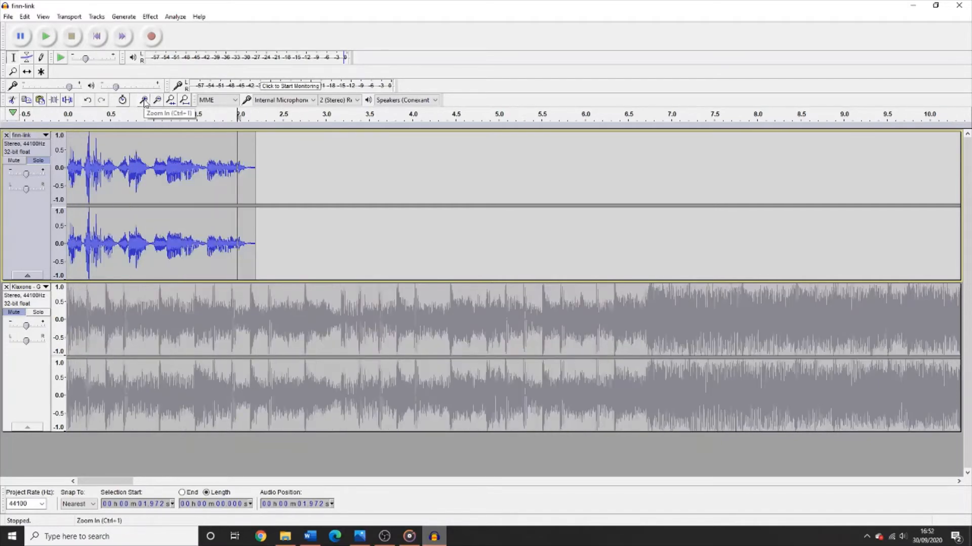
left_click(144, 102)
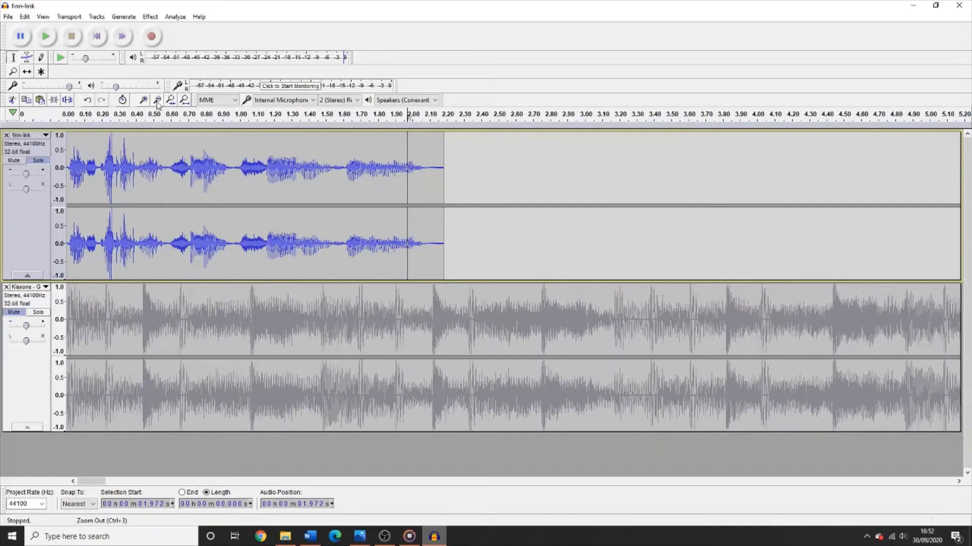
left_click(144, 101)
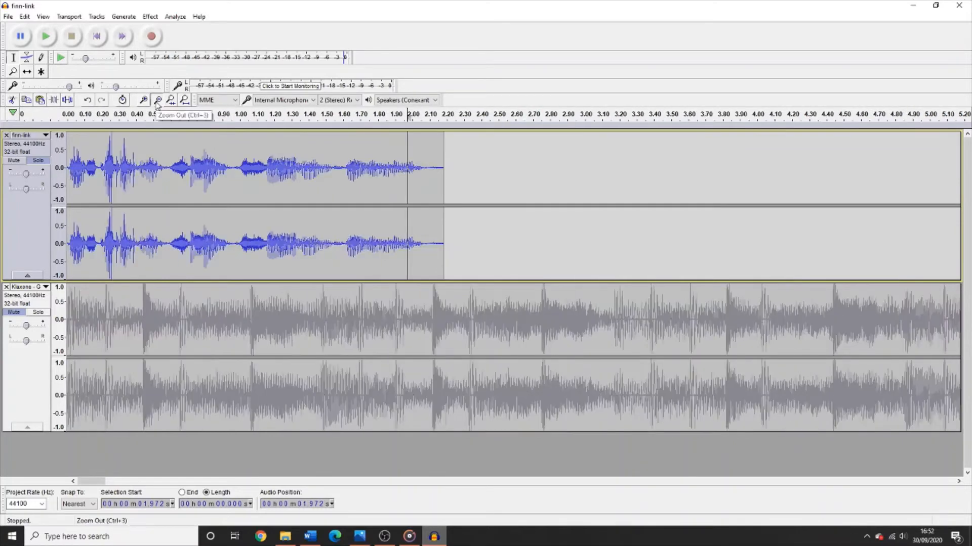
left_click(157, 102)
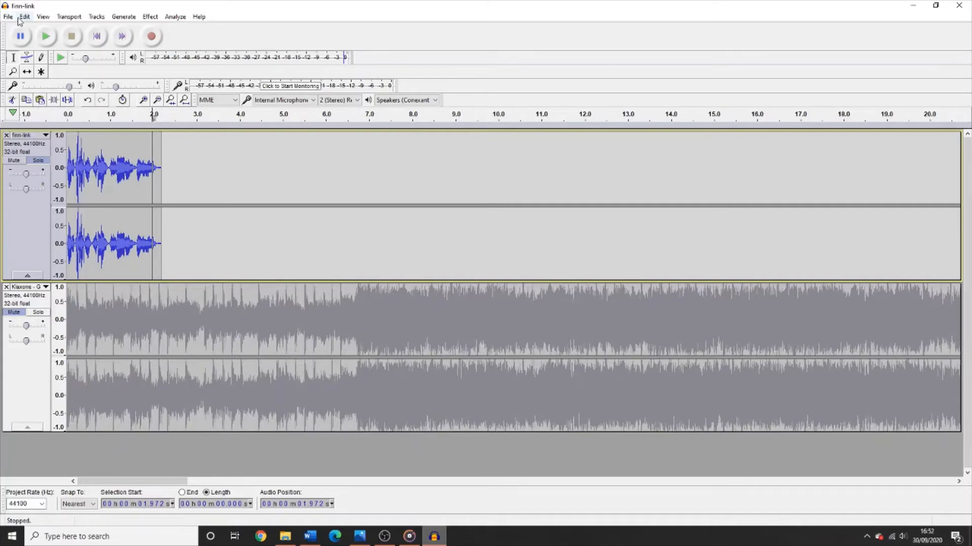
Step: Undo the cut so the voice link's full five seconds of speech return
left_click(24, 17)
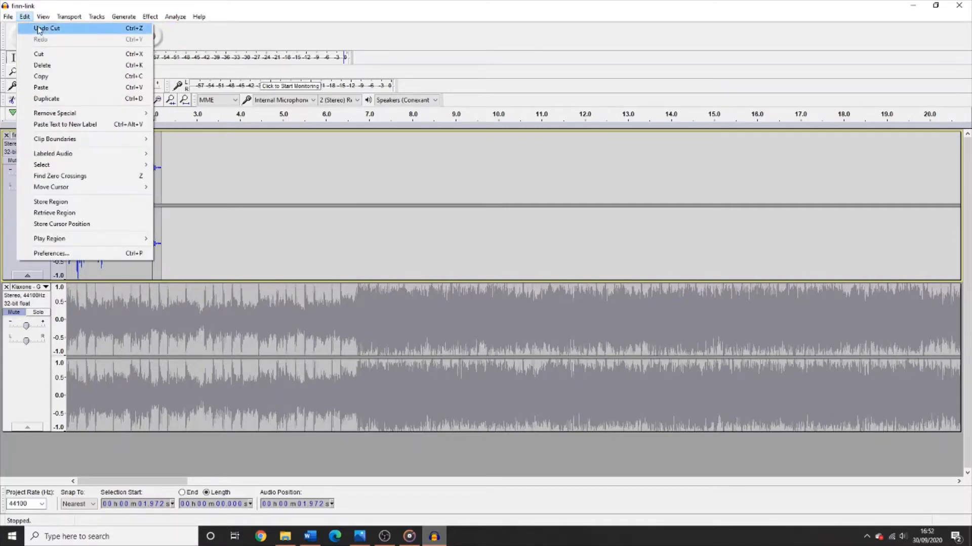
left_click(38, 28)
left_click(147, 238)
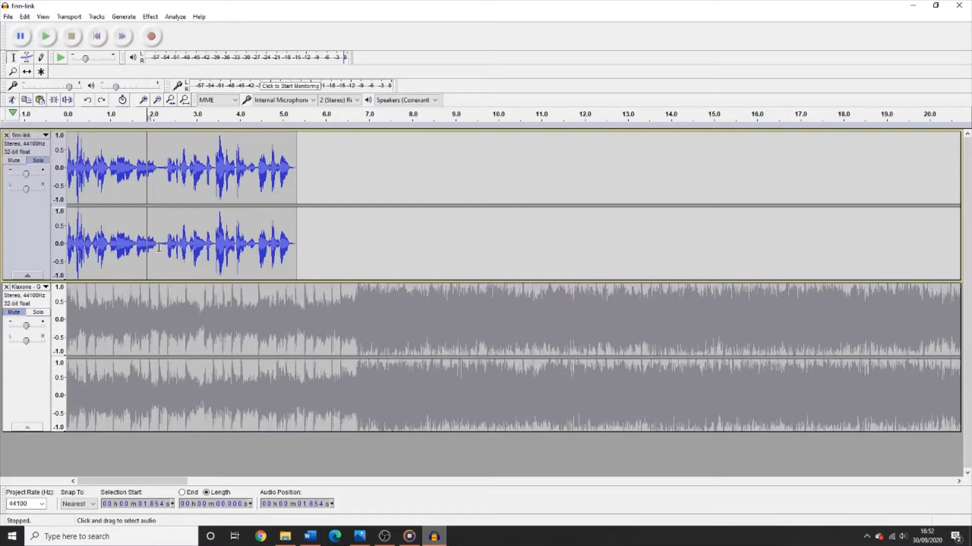
Step: Split the voice clip at about 2.18 s via Edit > Clip Boundaries > Split
left_click(162, 246)
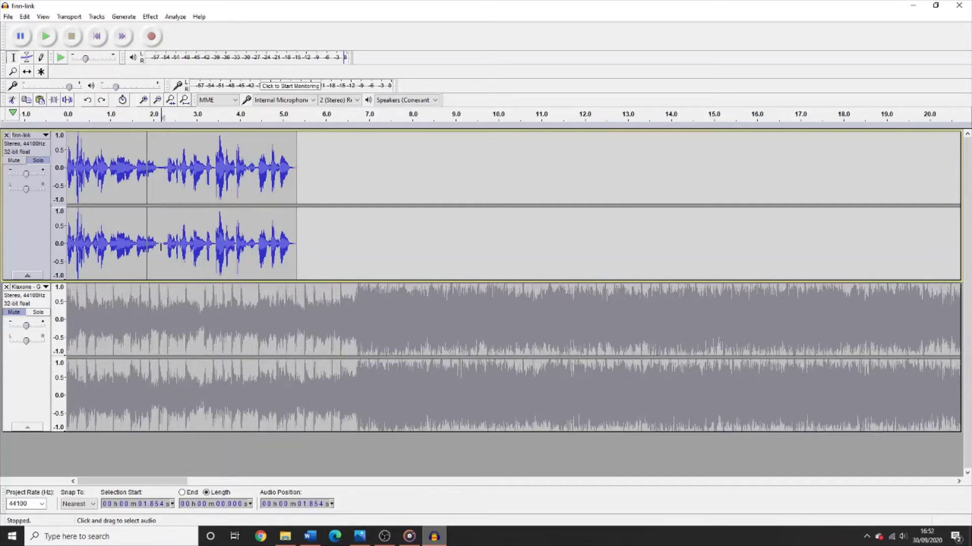
left_click(23, 17)
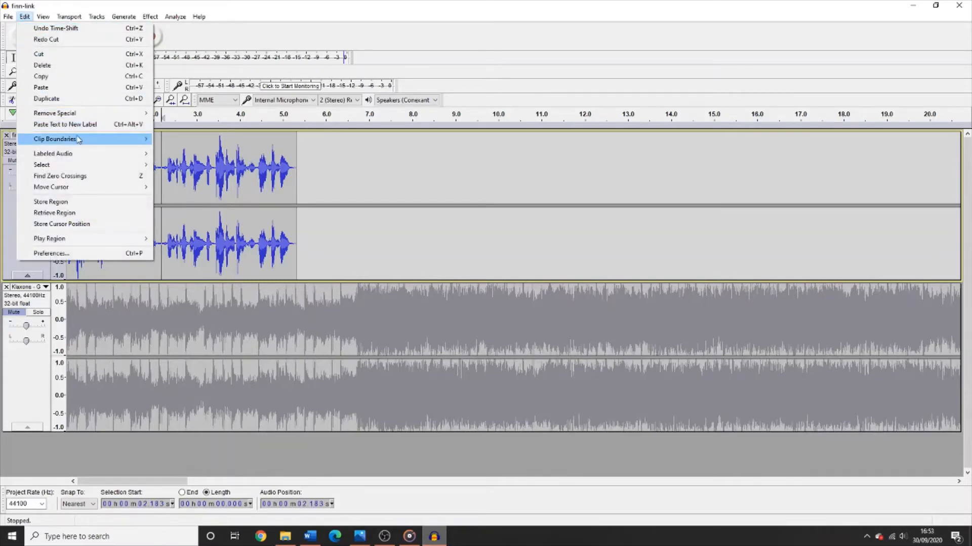
mouse_move(55, 139)
left_click(181, 141)
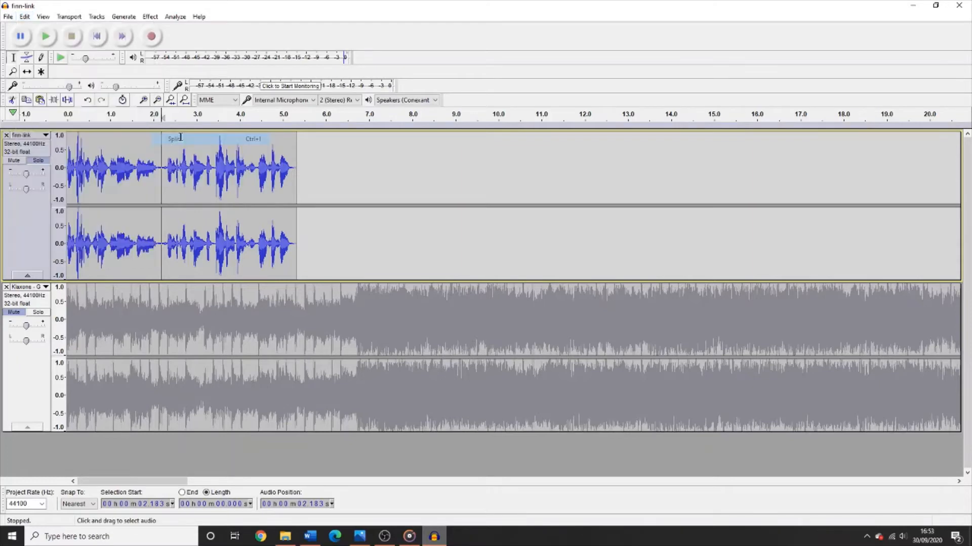
Step: Slide the second speech clip later, then move it back to its original place
left_click_drag(190, 151, 250, 161)
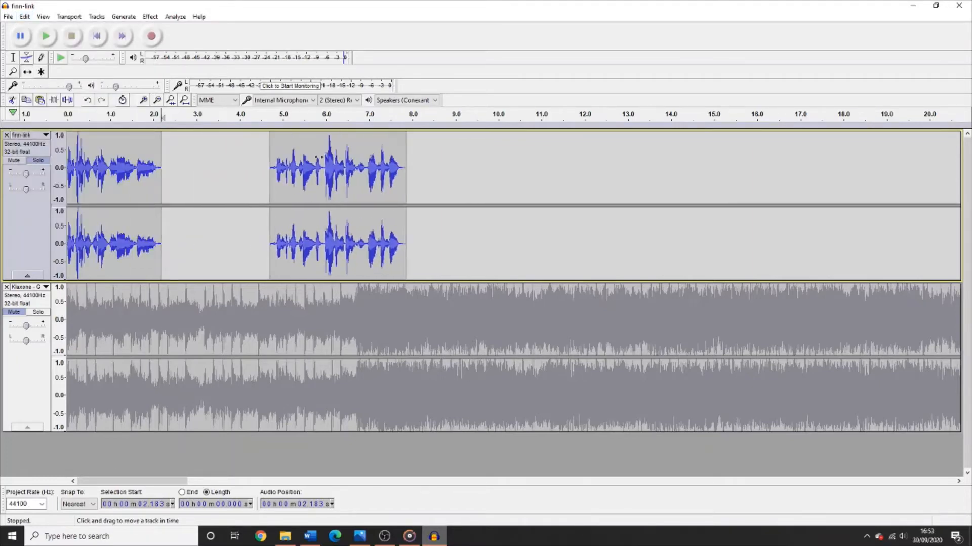
mouse_move(249, 159)
left_mouse_down()
mouse_move(280, 168)
mouse_move(183, 176)
left_mouse_up()
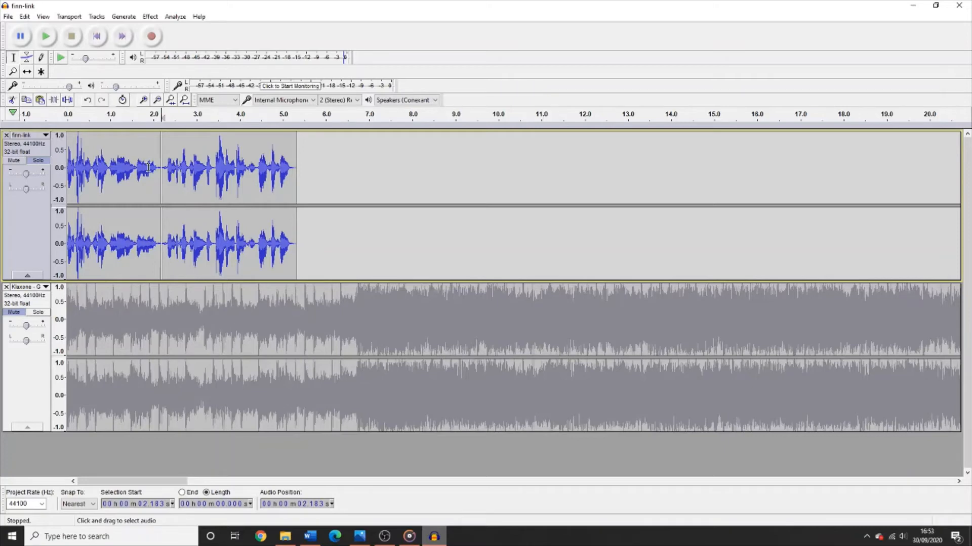
left_click(151, 167)
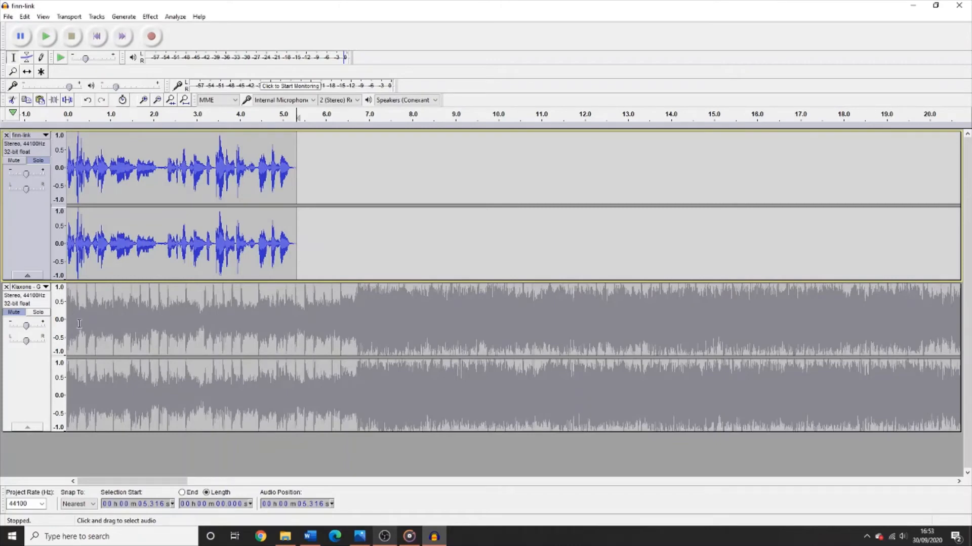
Step: Unmute the Klaxons song and shift it to start after the voice, around 5.1 s
left_click(14, 312)
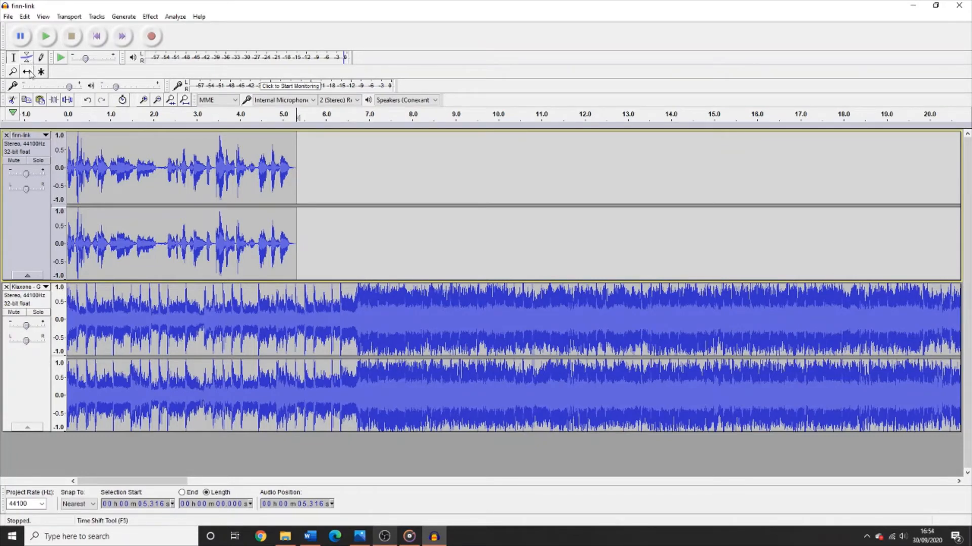
left_click(28, 72)
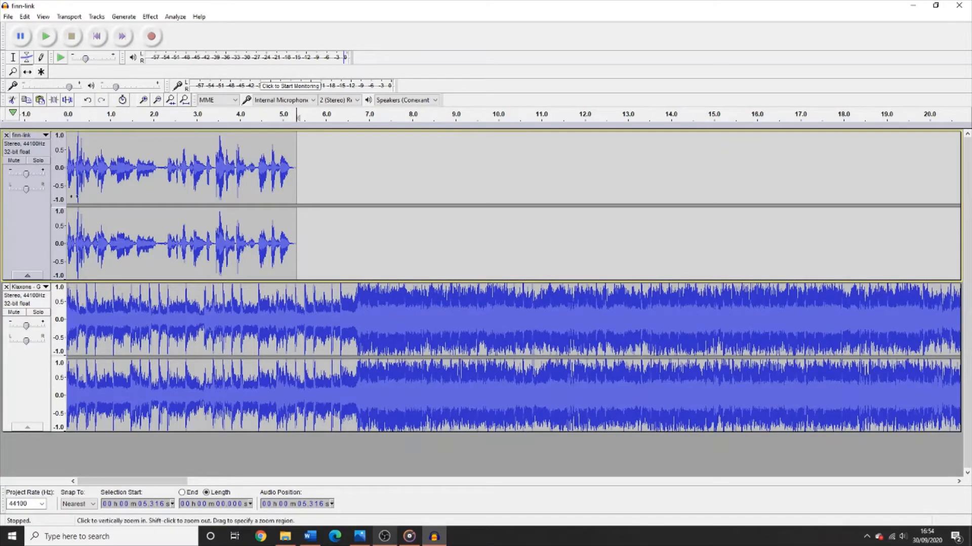
left_click_drag(139, 315, 368, 315)
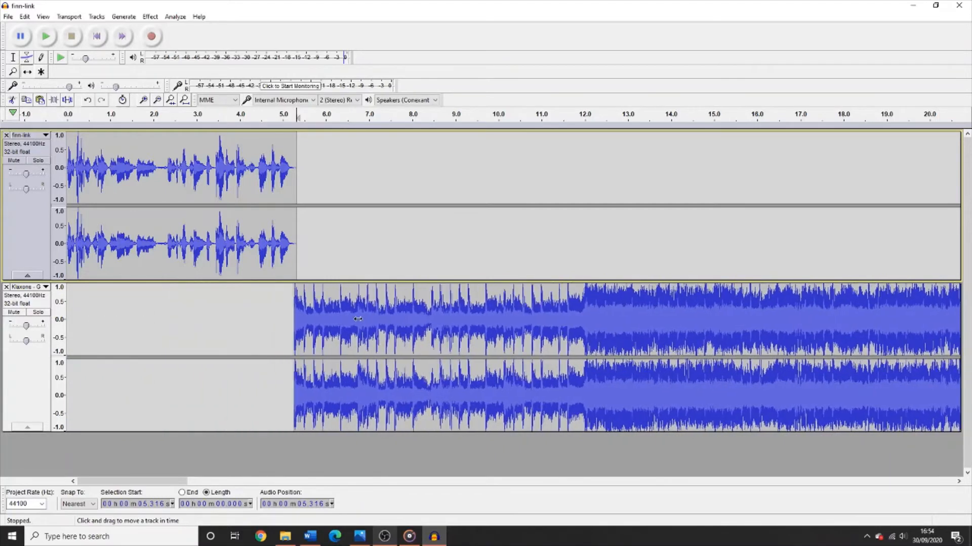
left_click(13, 57)
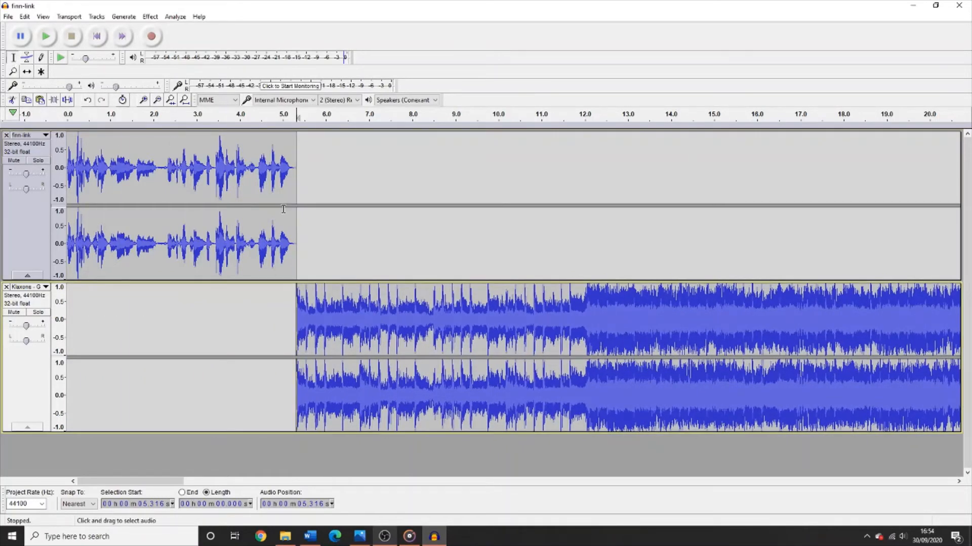
Step: Zoom in on the voice ending and nudge the song slightly earlier to meet it
left_click(288, 188)
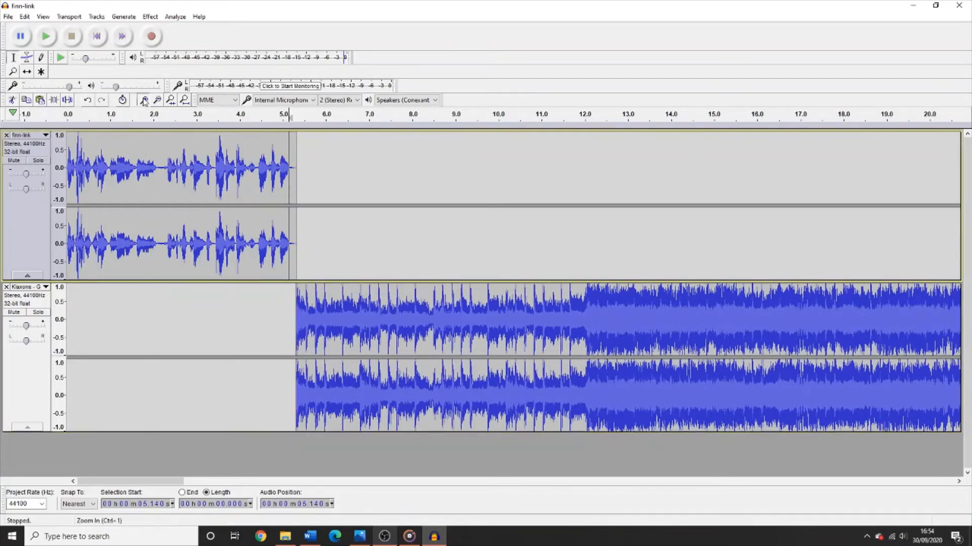
left_click(145, 100)
left_click(144, 100)
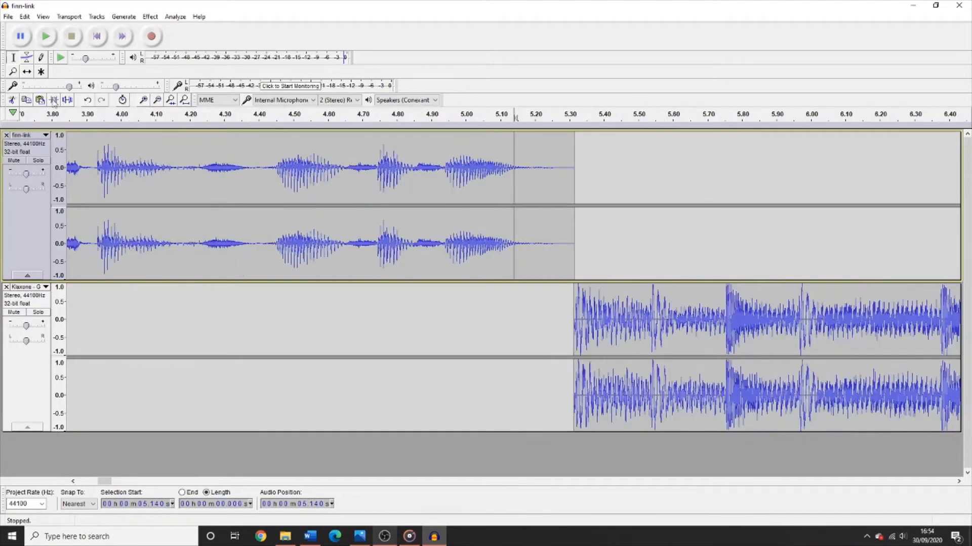
left_click(27, 71)
left_click_drag(595, 301, 547, 304)
Step: Play the mix from the start and zoom out to view the whole project
left_click(98, 37)
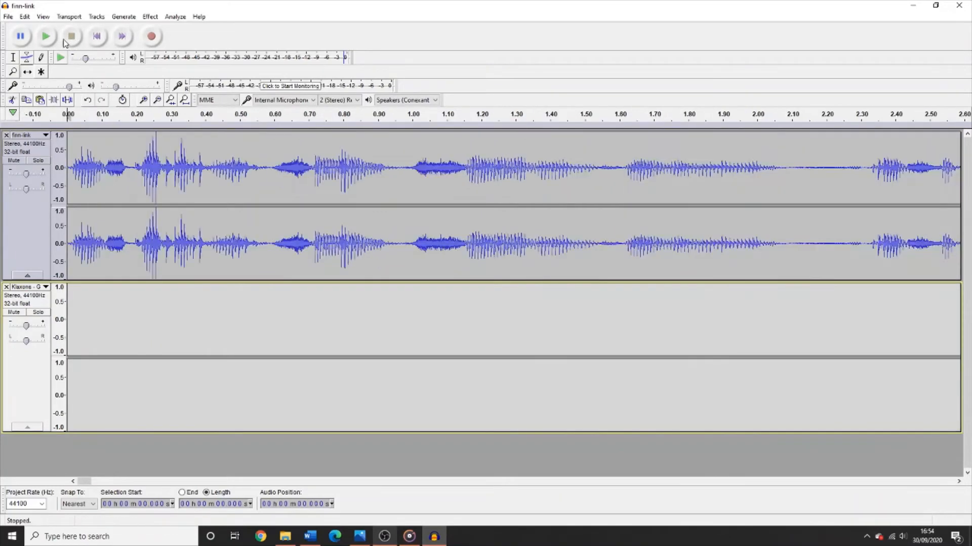
left_click(49, 38)
left_click(158, 100)
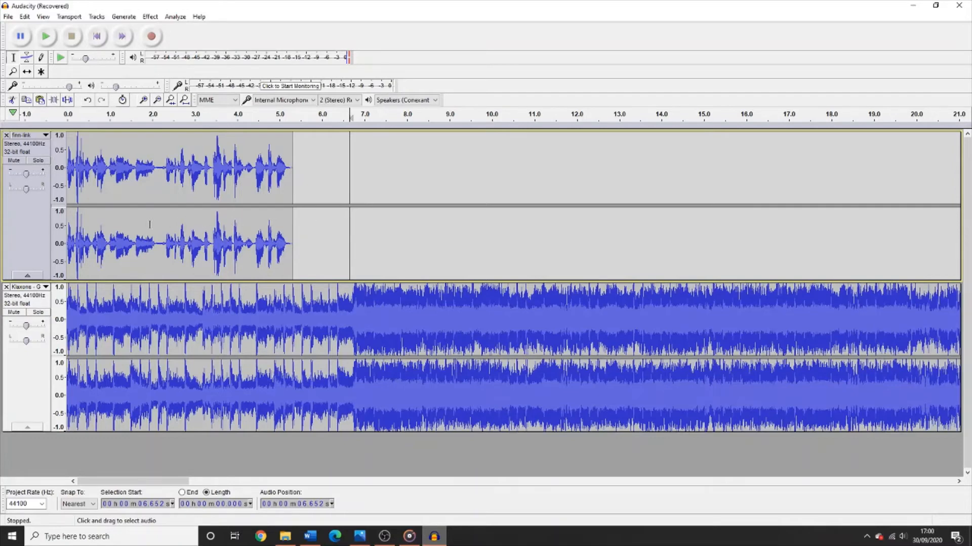
Step: Move the finn-link track below the Klaxons song and select the song's first 5.7 seconds
left_click(31, 226)
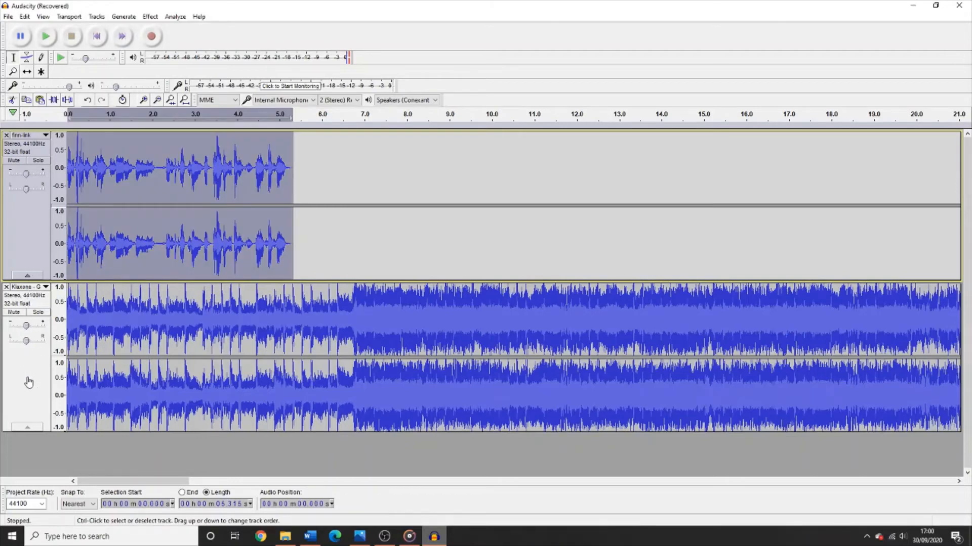
left_click_drag(31, 226, 32, 426)
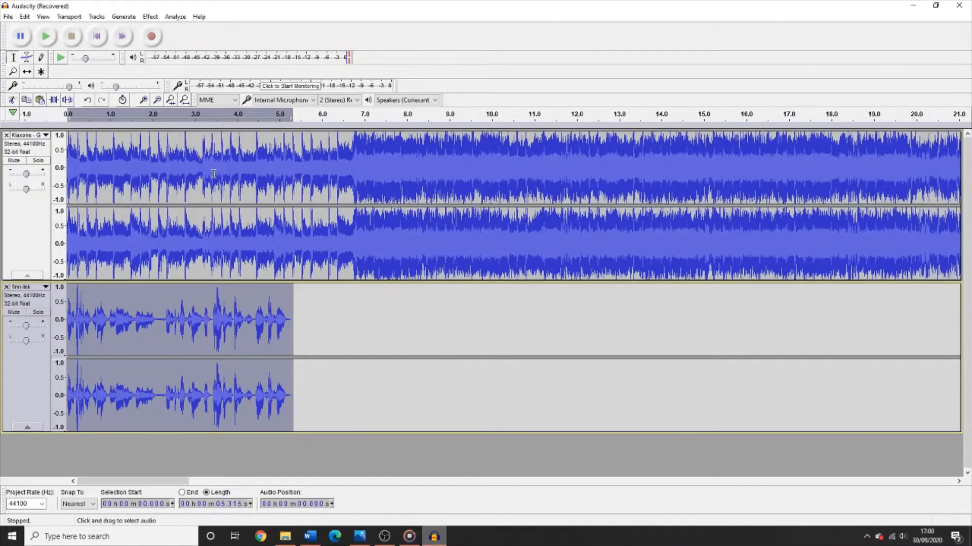
left_click(305, 158)
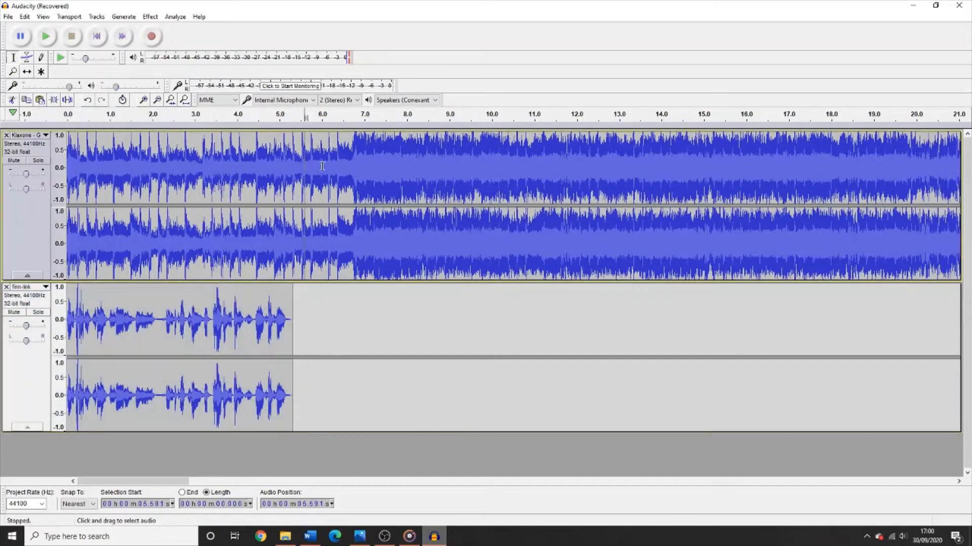
left_click_drag(310, 175, 38, 176)
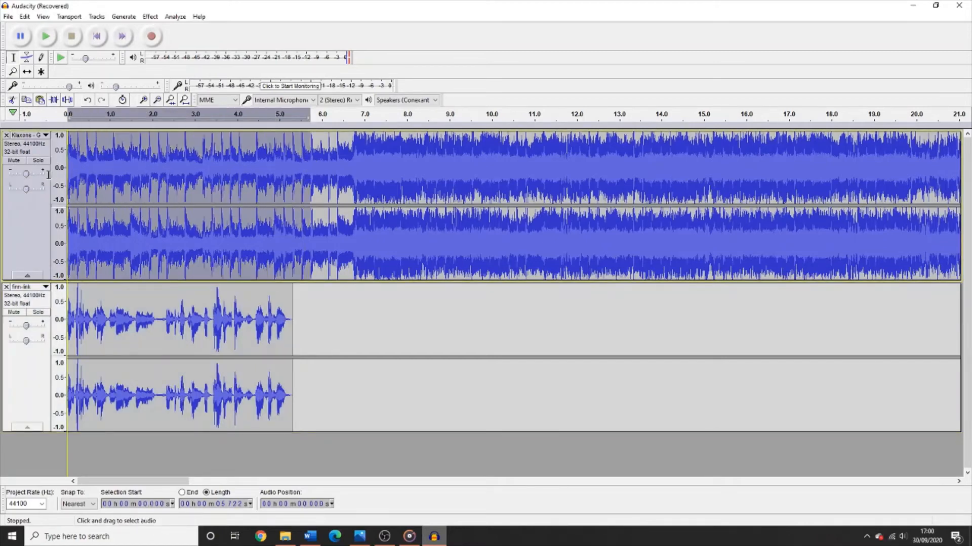
Step: Apply Auto Duck at about -15.5 dB to the song's opening under the voice
left_click(149, 16)
left_click(201, 71)
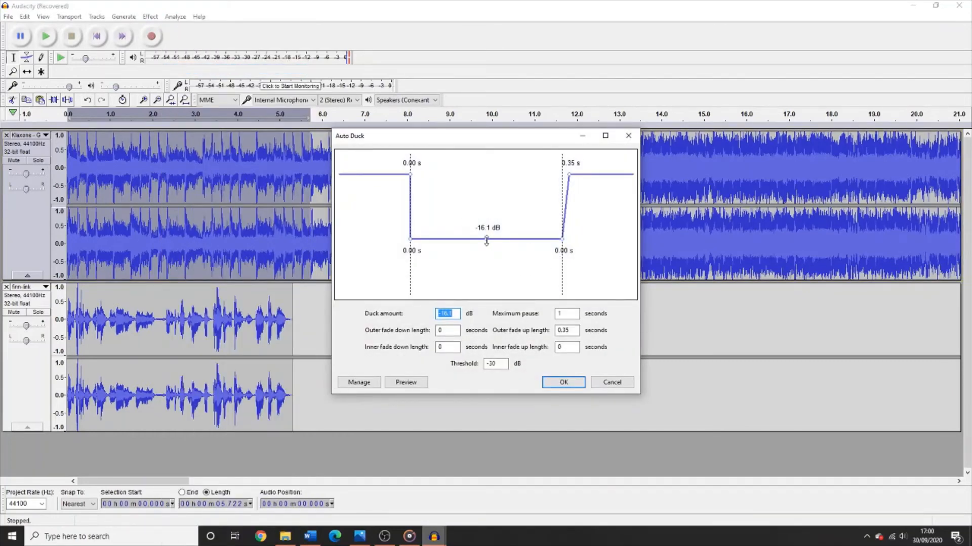
left_click_drag(486, 239, 490, 237)
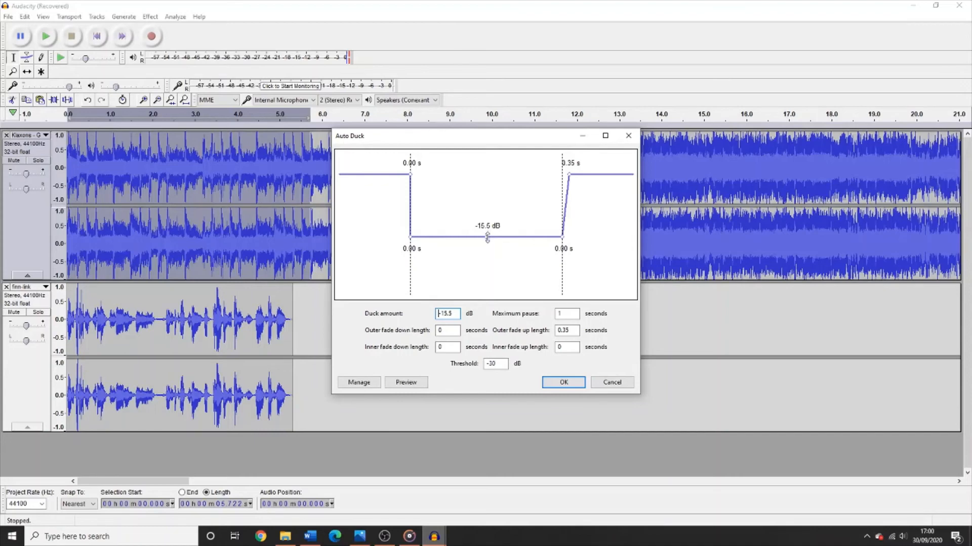
left_click(566, 383)
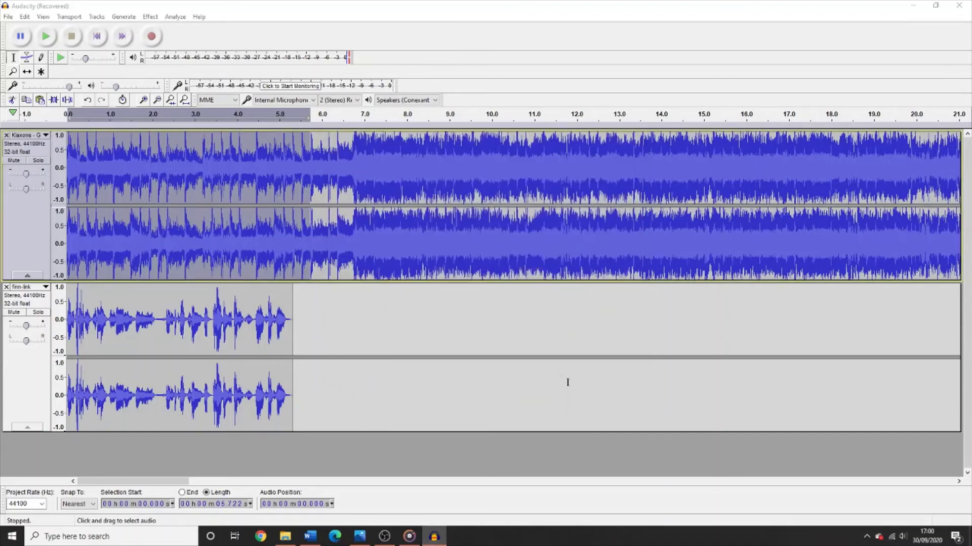
Step: Play the ducked mix from the start, then lower the song track's gain to -2 dB
left_click(97, 38)
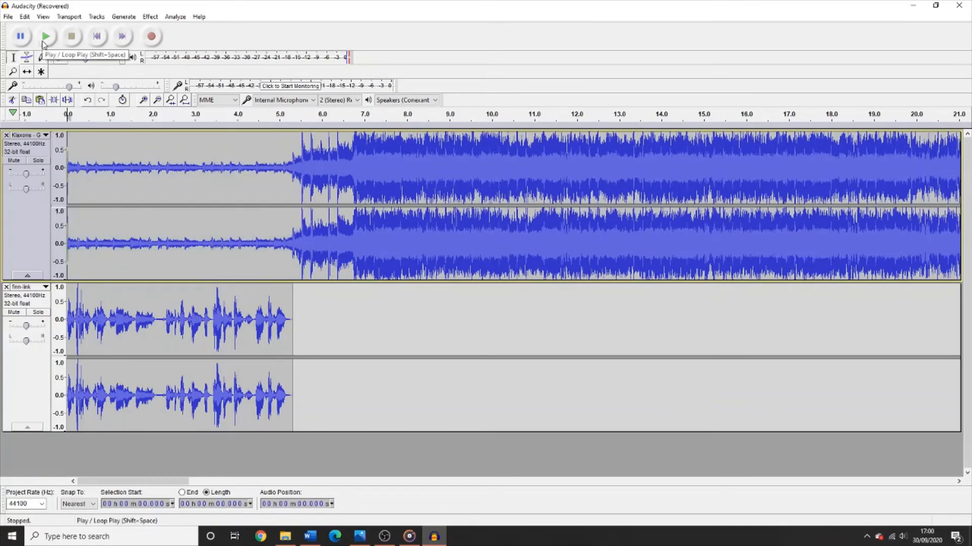
left_click(46, 36)
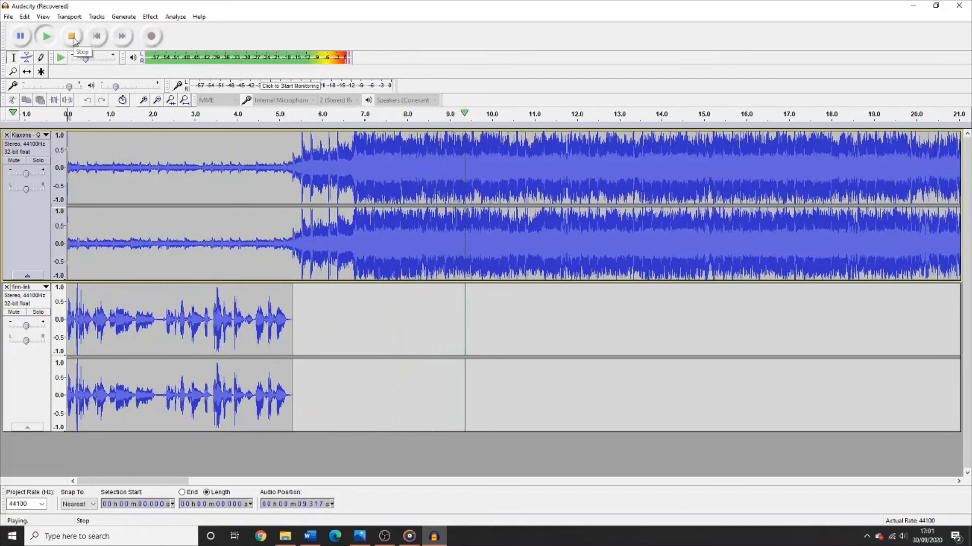
left_click(72, 37)
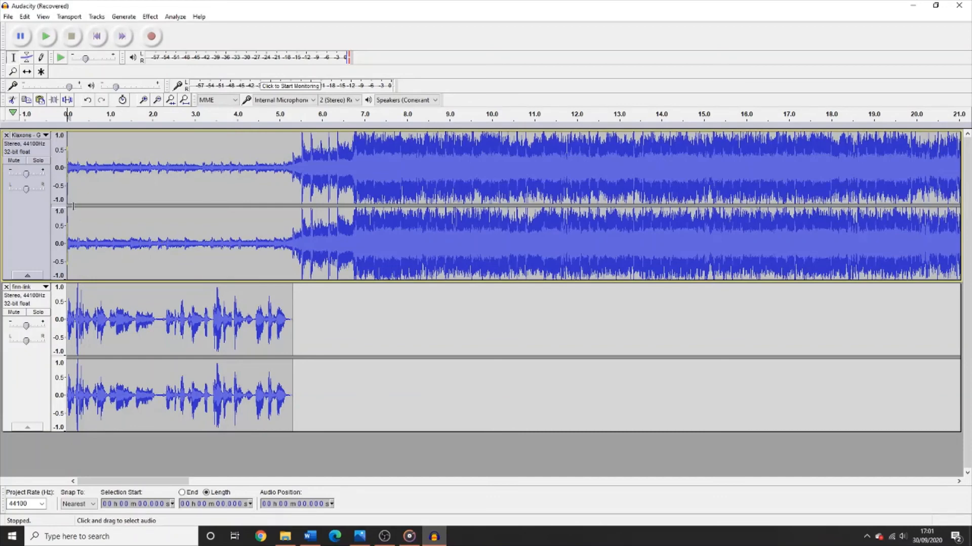
left_click_drag(25, 177, 28, 175)
Step: Start an audio export with MP3 Files selected as the output format
left_click(8, 16)
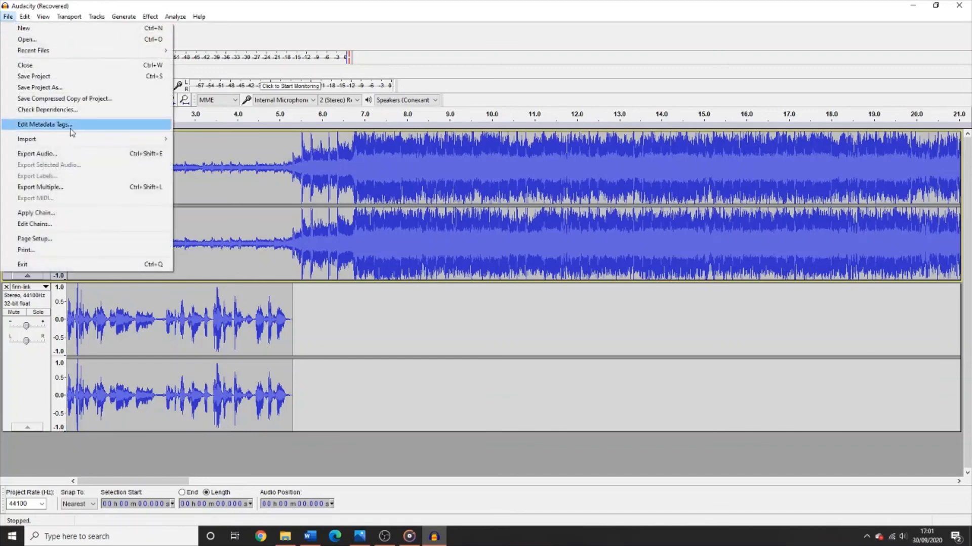
left_click(76, 153)
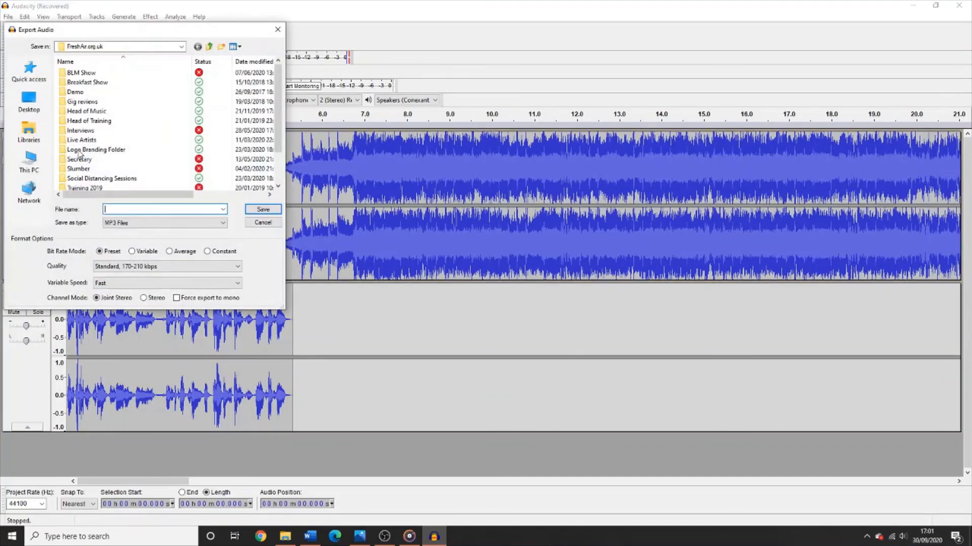
left_click(141, 223)
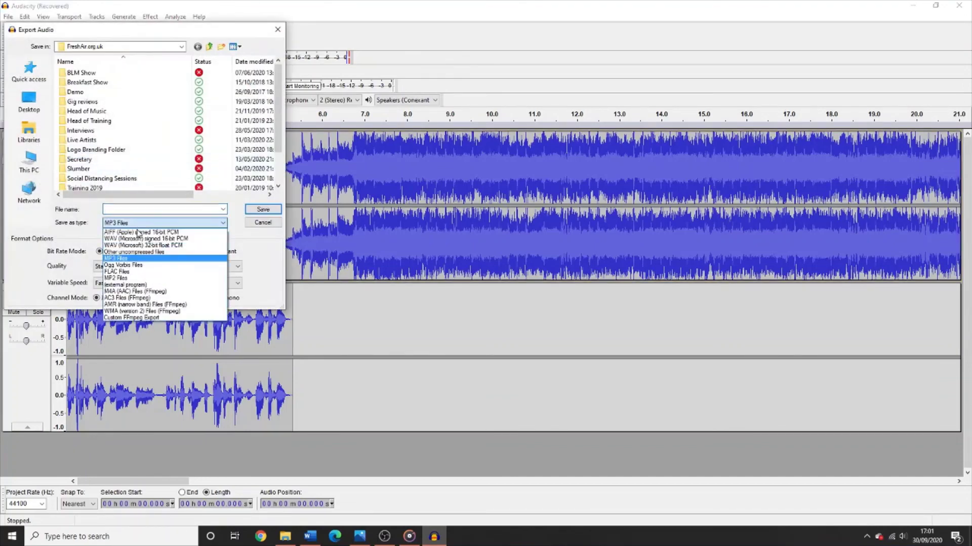
left_click(131, 259)
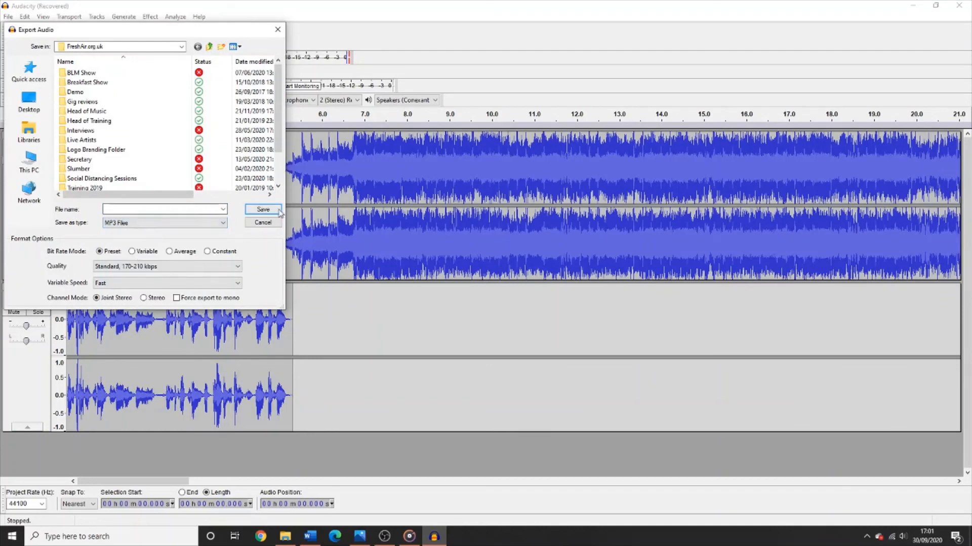